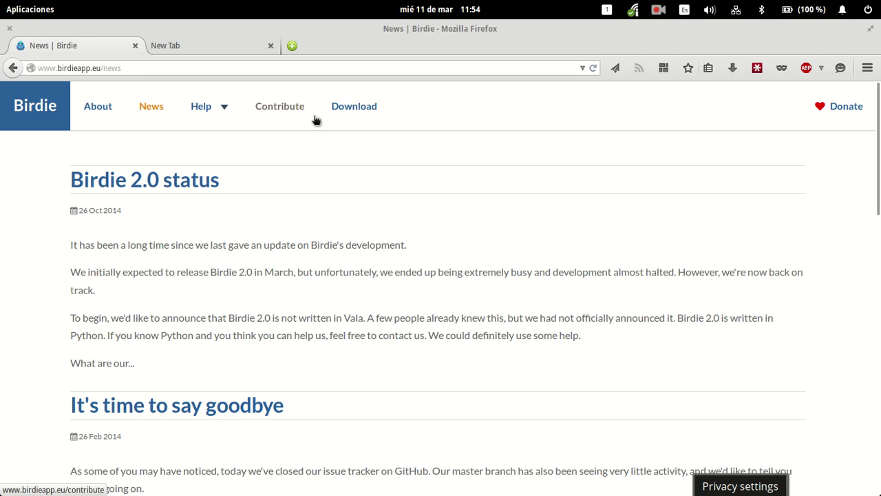
Open the Download page of the Birdie website, and launch the installed Birdie application
left_click(340, 108)
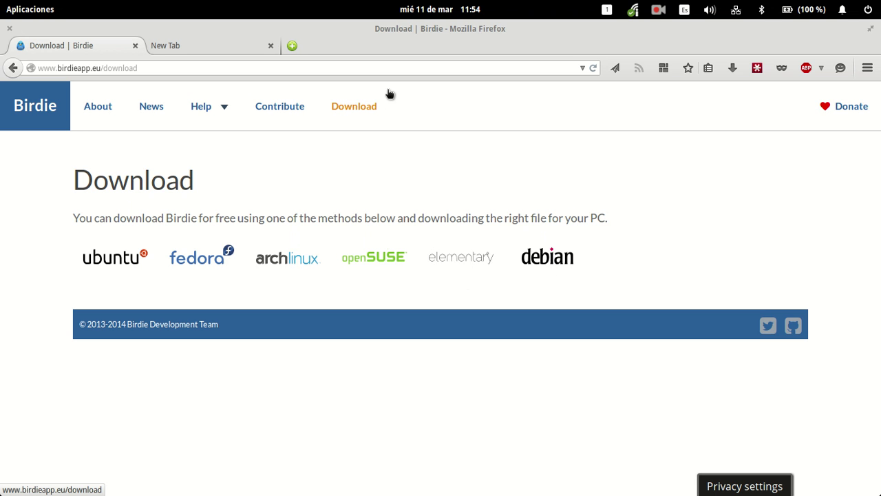
key("super")
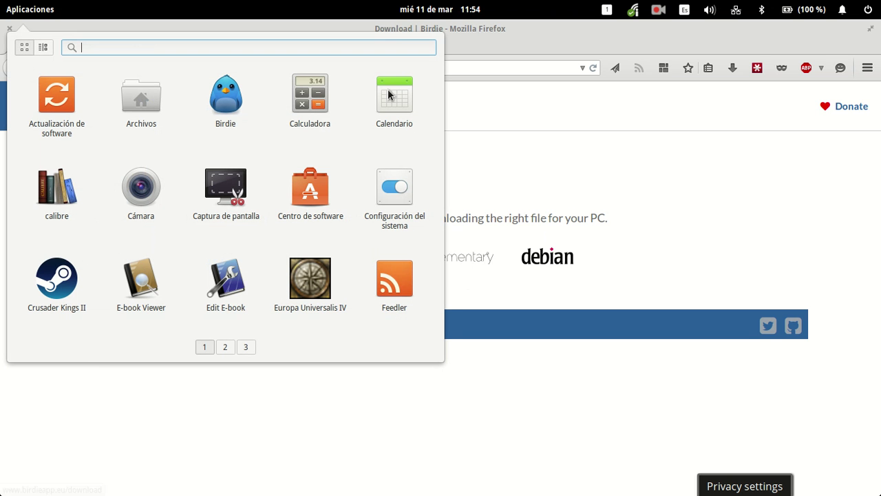
type("bir")
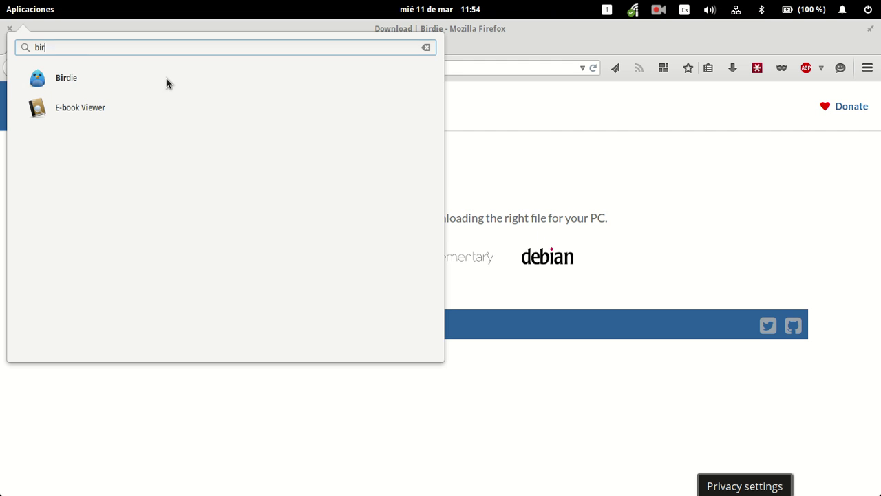
key("Return")
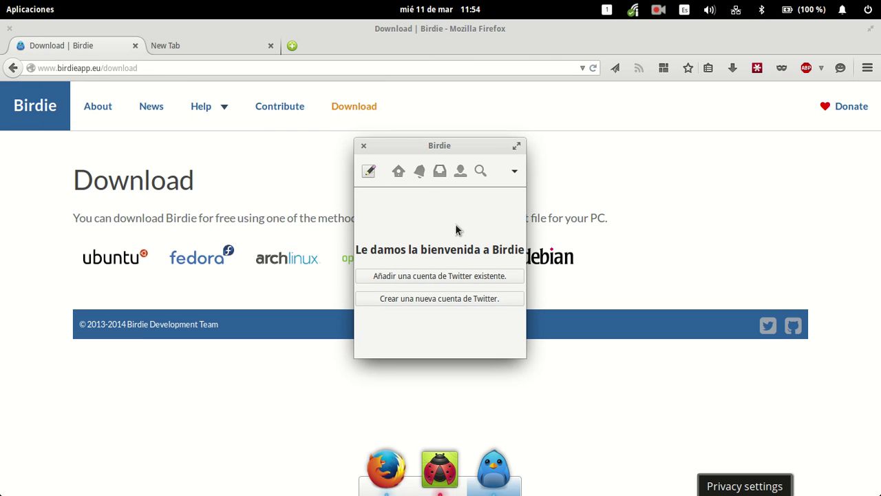
Add an existing Twitter account to Birdie: enter the username and account password, enable Recordar mis datos, and authorize the application
left_click(450, 275)
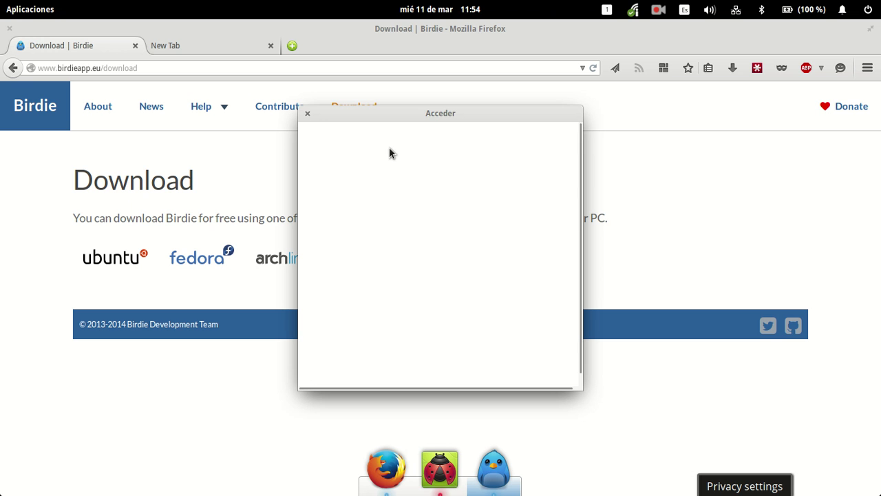
type("logs")
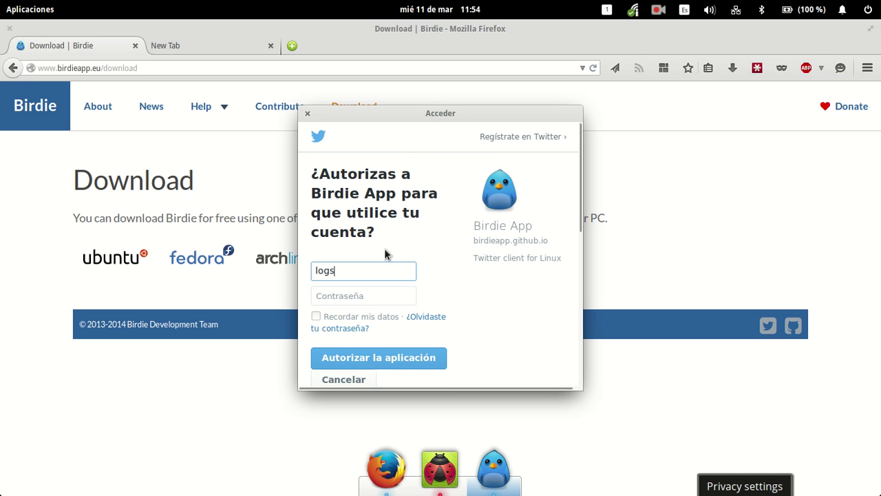
left_click(366, 280)
type("eman_")
key("Tab")
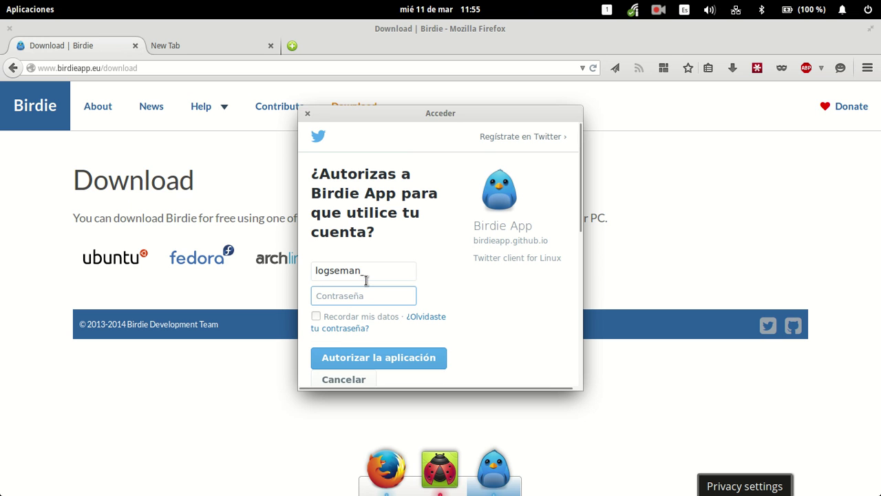
key("ctrl+v")
left_click(315, 318)
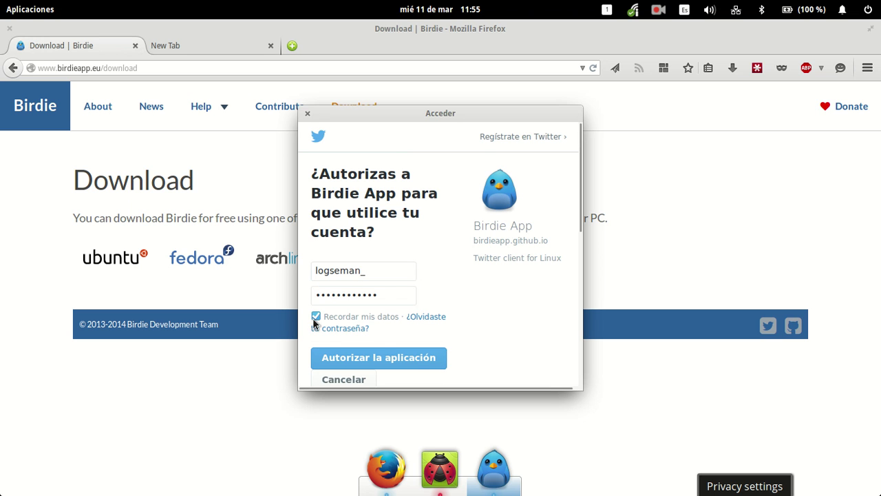
left_click(402, 364)
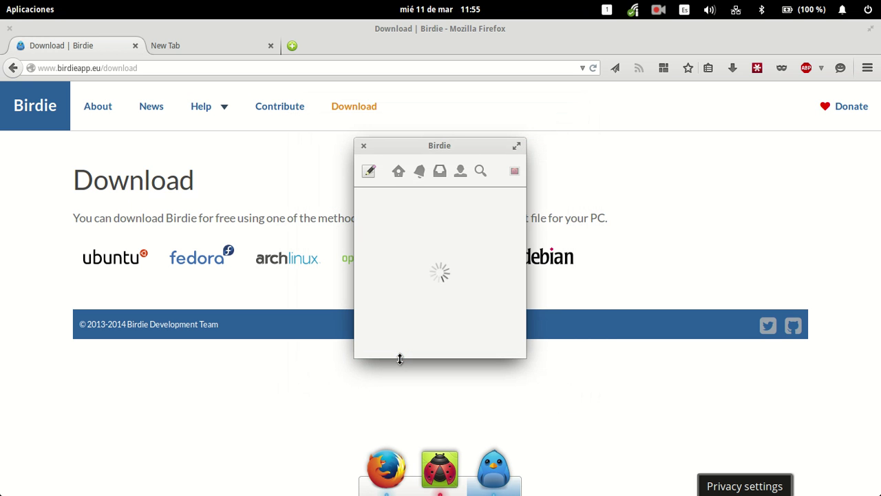
Maximize the Birdie window and dismiss the pop-up notifications for new mentions and new direct messages
double_click(456, 144)
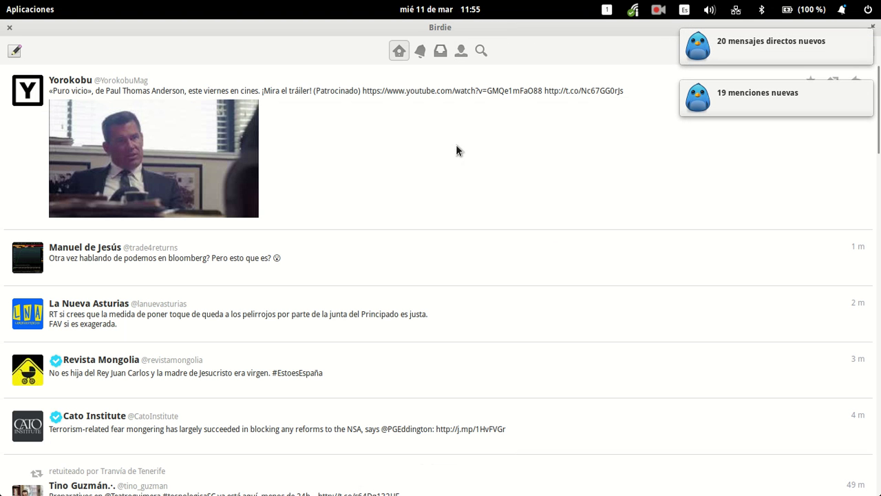
mouse_move(726, 109)
mouse_move(781, 65)
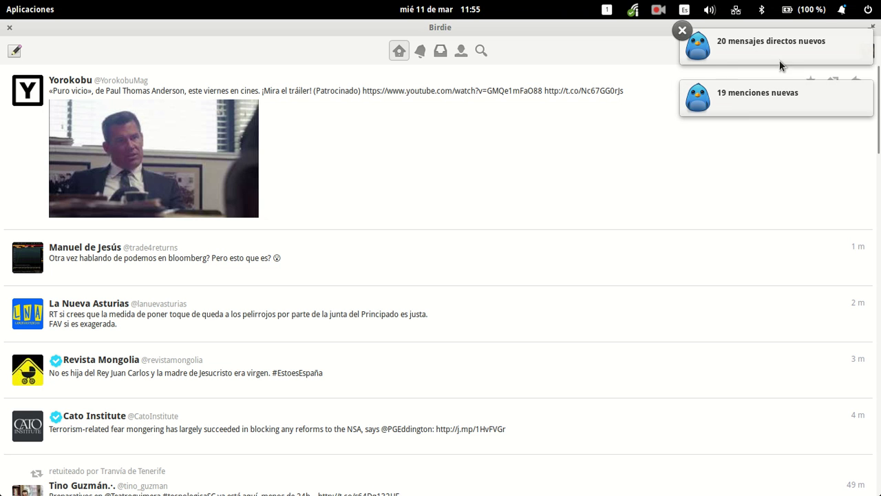
left_click(842, 13)
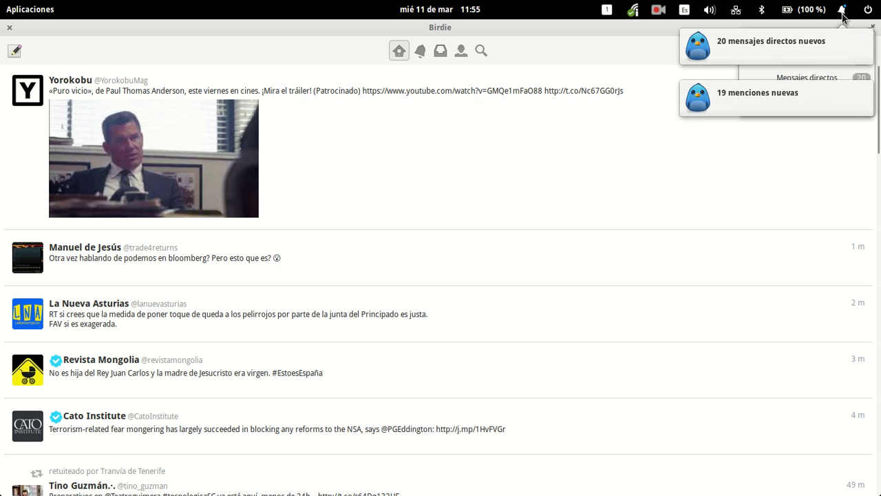
left_click(703, 108)
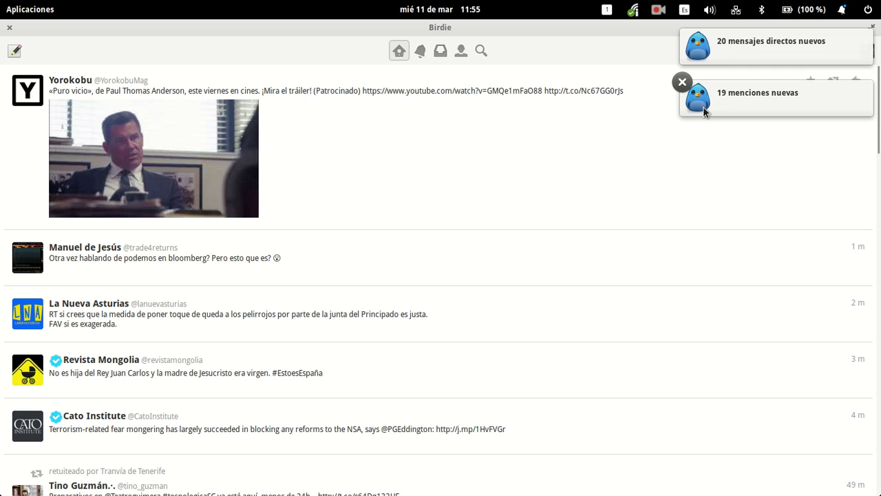
left_click(682, 82)
left_click(682, 30)
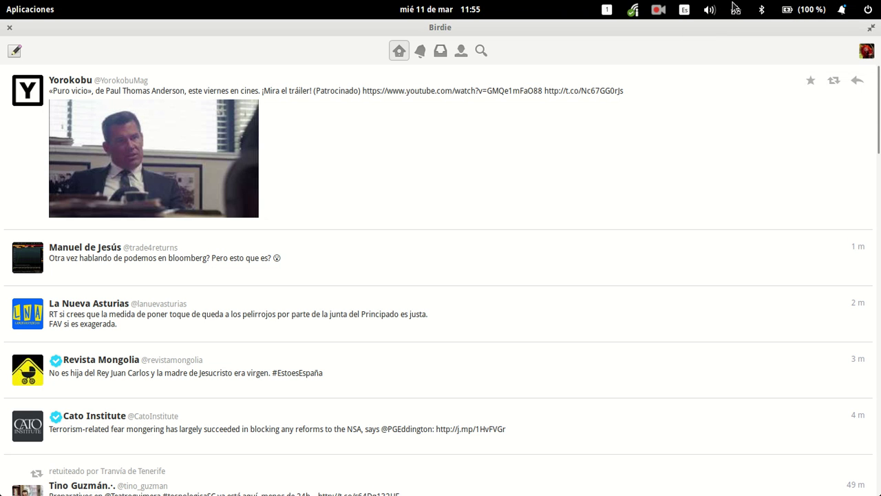
Open the Menciones and Mensajes directos entries for Birdie from the desktop's notification indicator
left_click(842, 10)
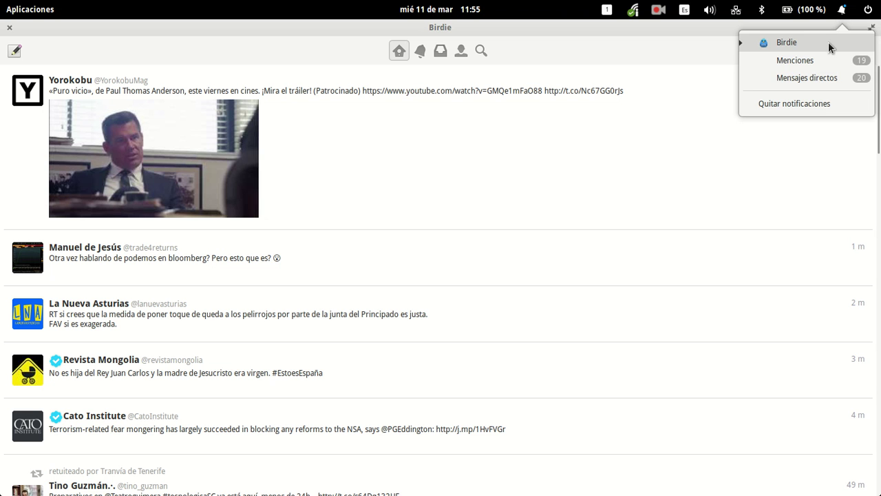
left_click(702, 152)
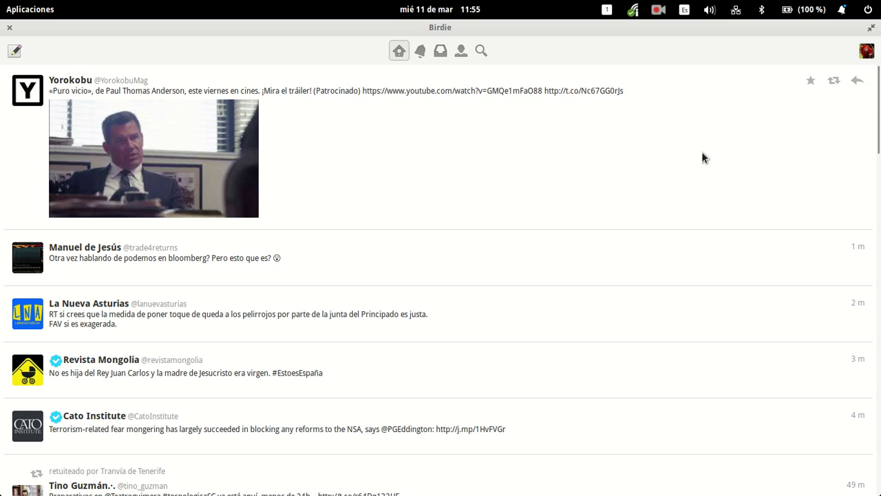
left_click(842, 13)
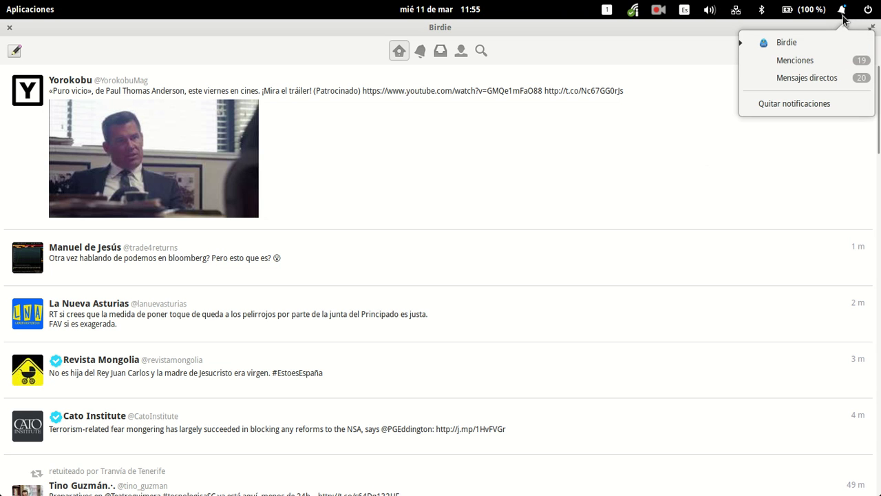
left_click(815, 67)
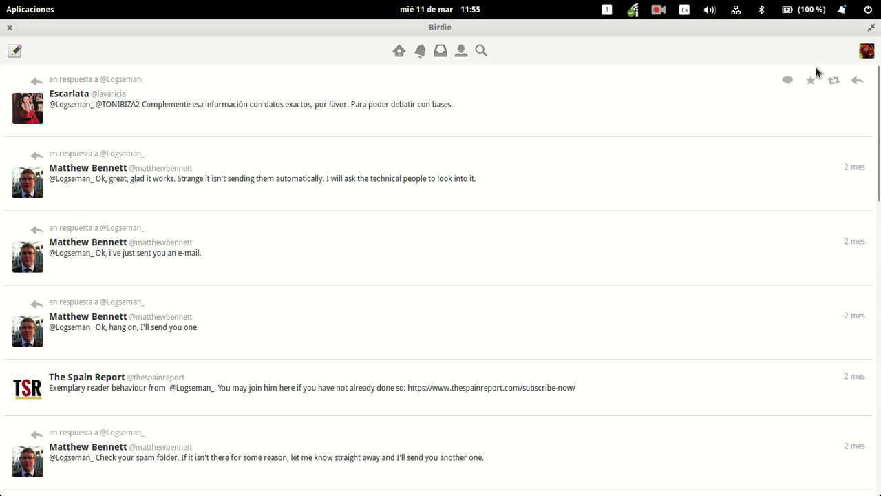
left_click(842, 11)
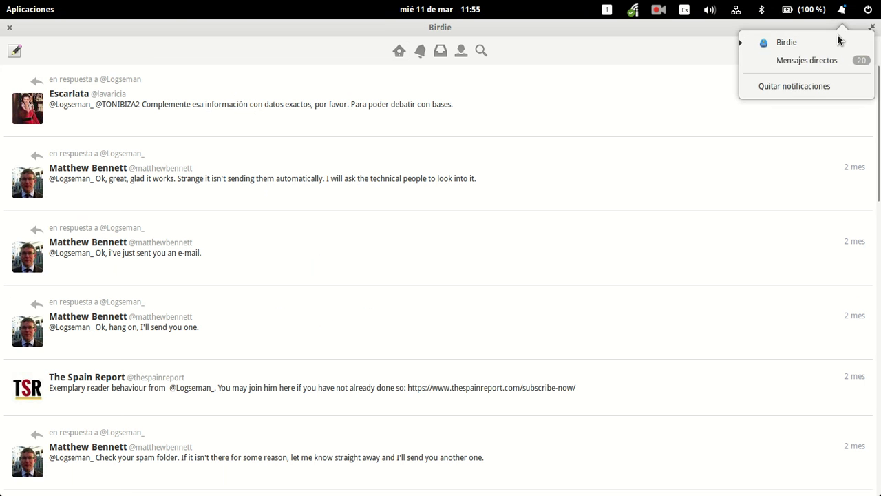
left_click(819, 60)
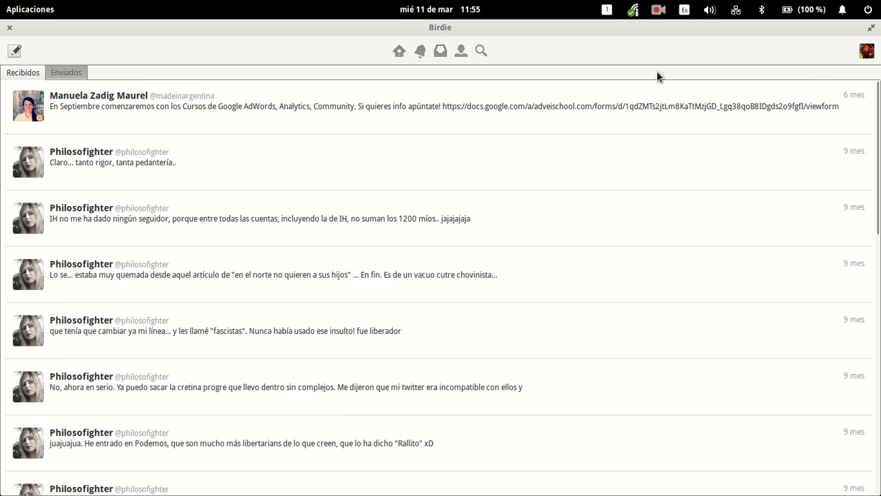
Review the home timeline, the mentions and the direct messages, checking both Enviados and Recibidos
left_click(398, 54)
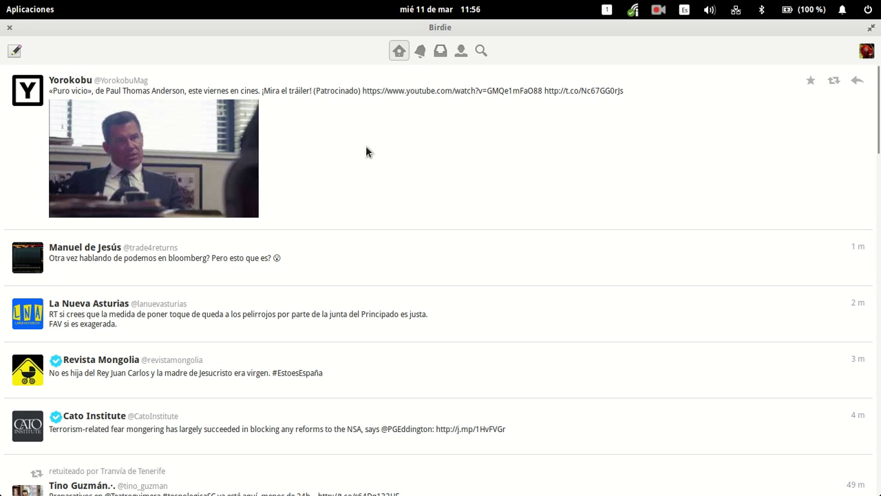
left_click(420, 53)
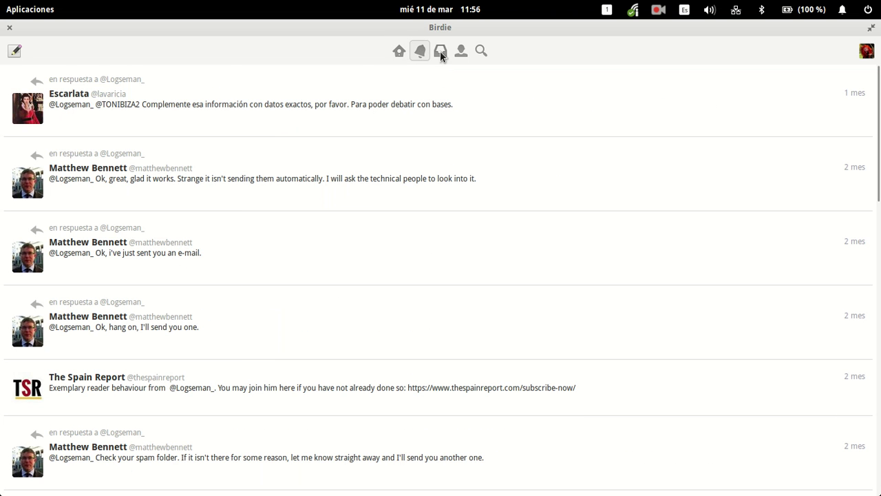
left_click(441, 55)
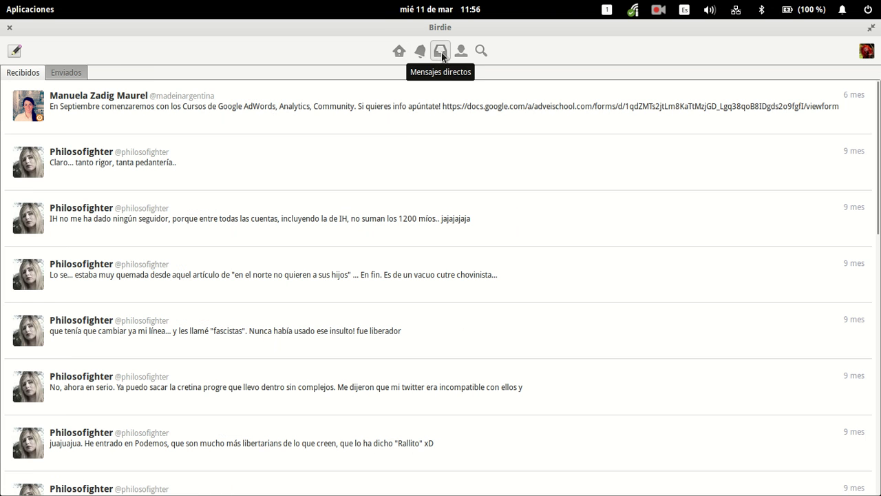
left_click(64, 72)
left_click(36, 72)
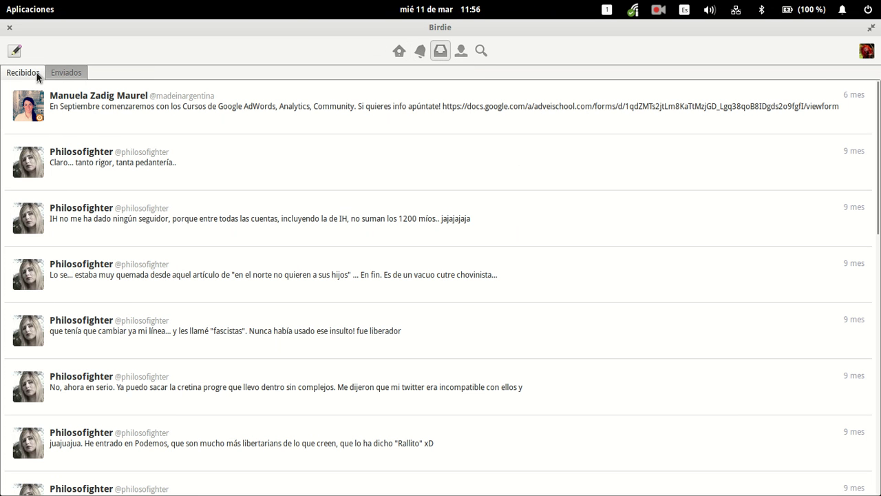
Open the account's own profile and look through its Cronología tweets
left_click(460, 49)
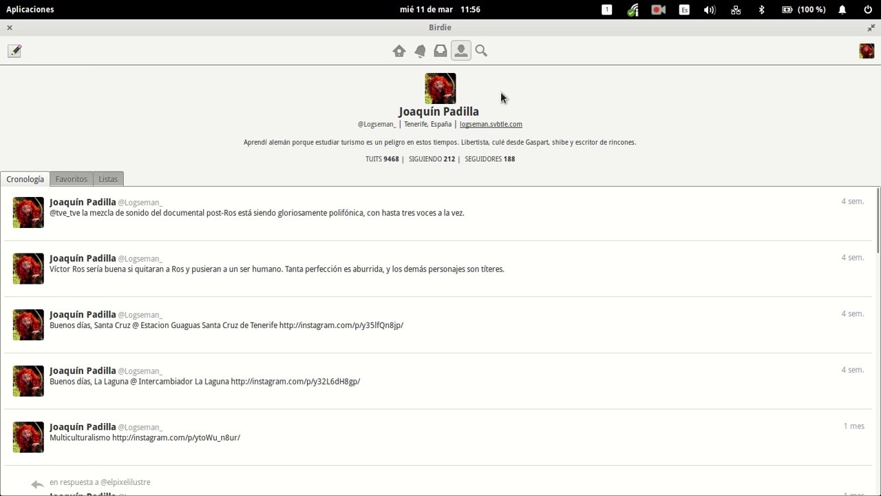
scroll(444, 265, "down", 10)
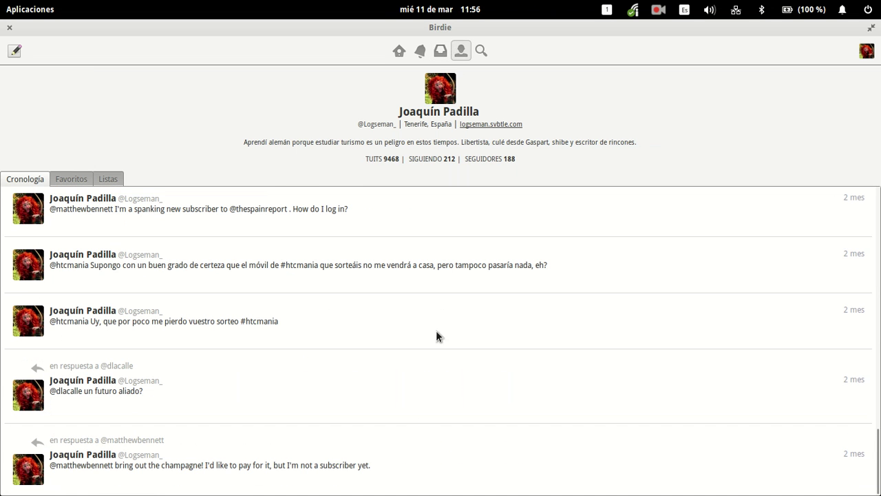
scroll(444, 316, "up", 10)
scroll(443, 319, "down", 10)
scroll(443, 323, "up", 10)
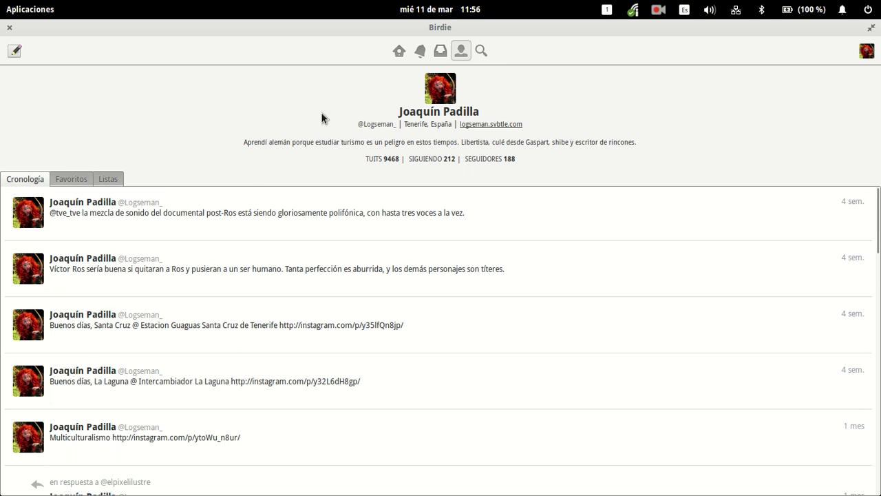
View the profile's Favoritos and Listas, and open the new list form, cancelling it without creating a list
left_click(71, 179)
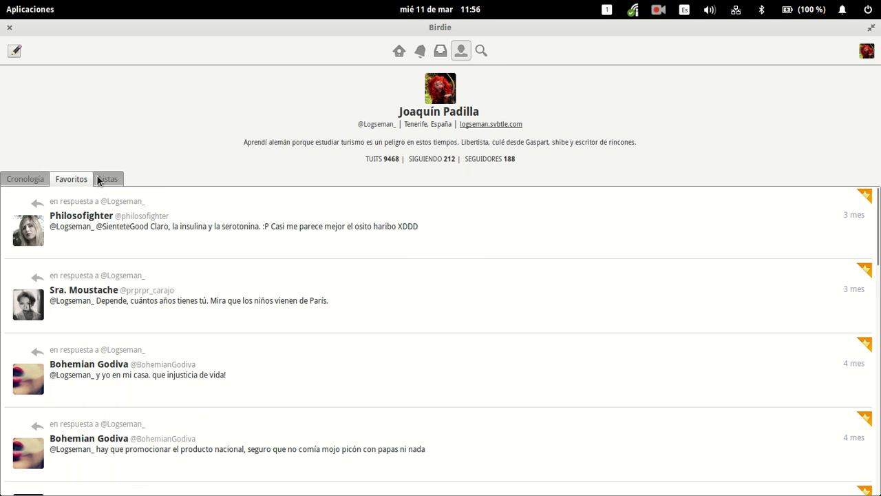
left_click(104, 181)
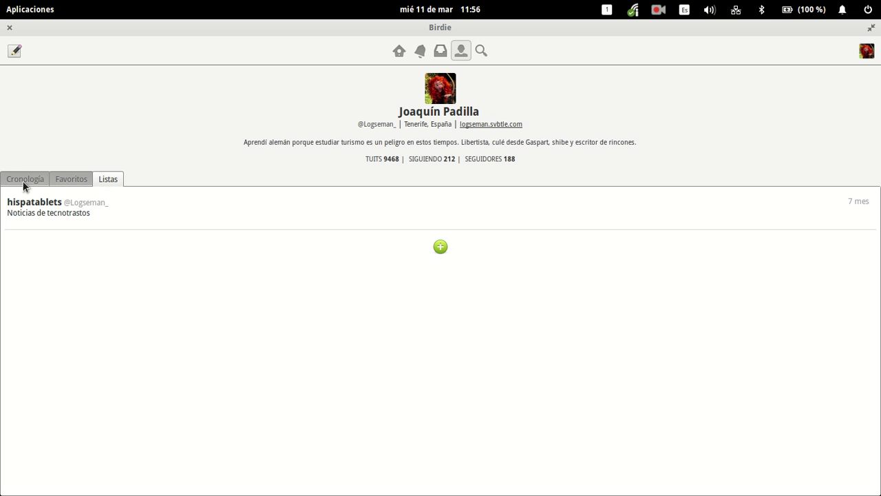
left_click(440, 247)
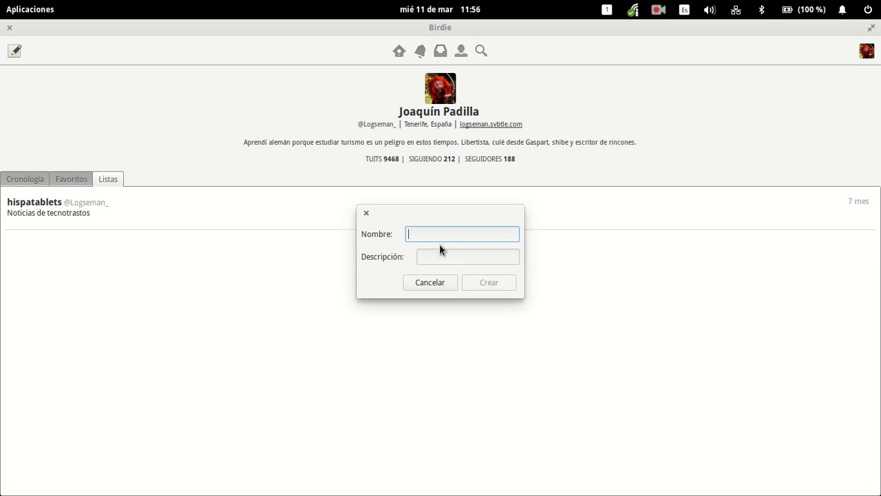
left_click(426, 284)
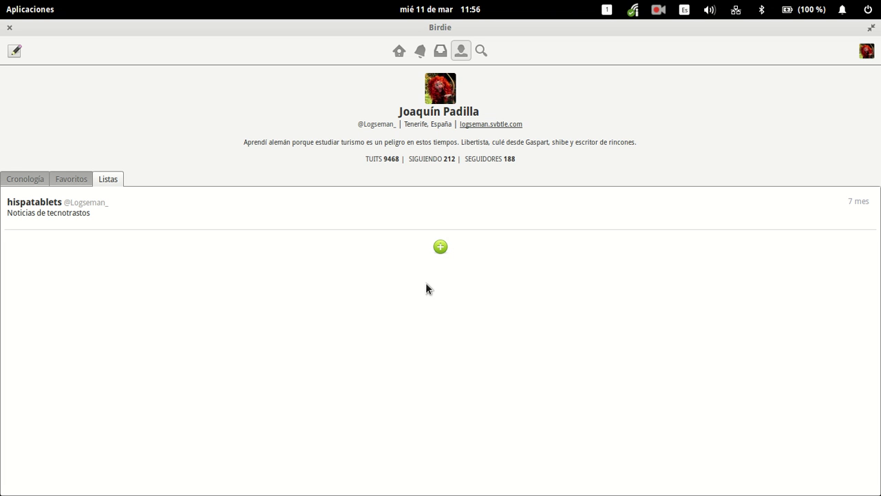
left_click(482, 54)
type("elementary os")
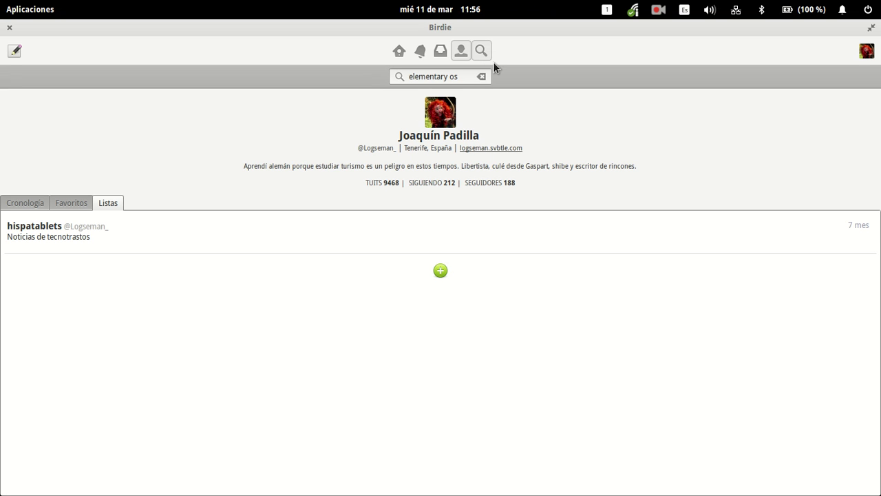
key("Return")
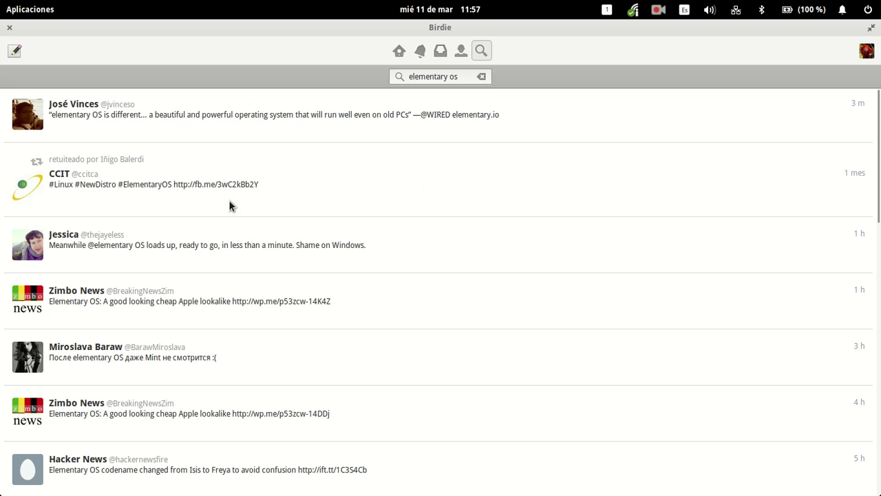
left_click(437, 116)
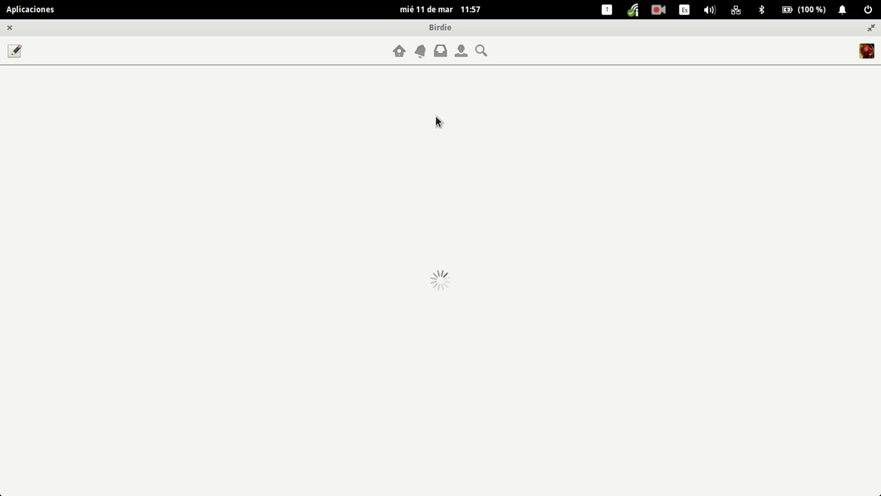
Switch from the unresponsive Birdie window to the browser and launch Birdie again
key("alt+Tab")
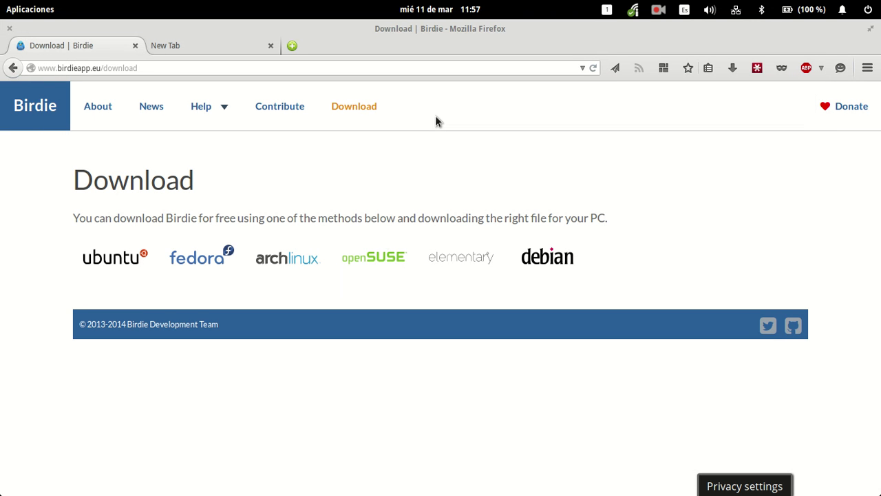
left_click(43, 8)
left_click(230, 102)
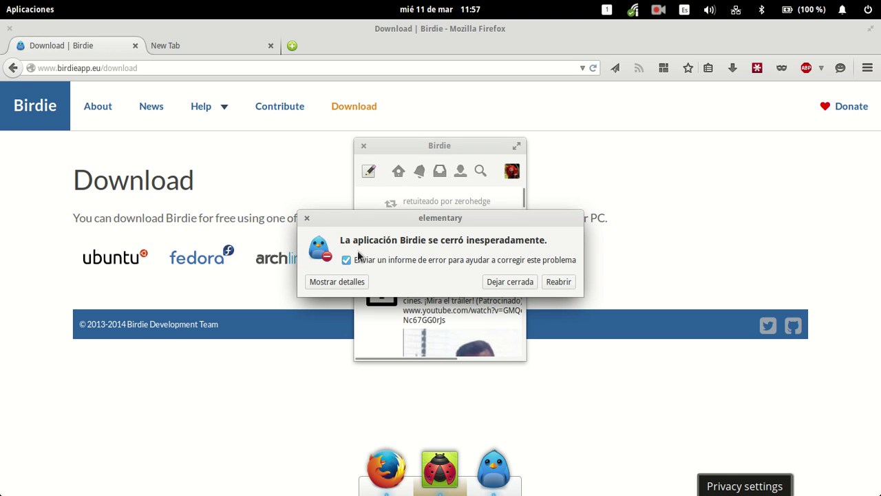
Look at the details of Birdie's crash report, hide them again and choose to reopen the application
left_click(348, 285)
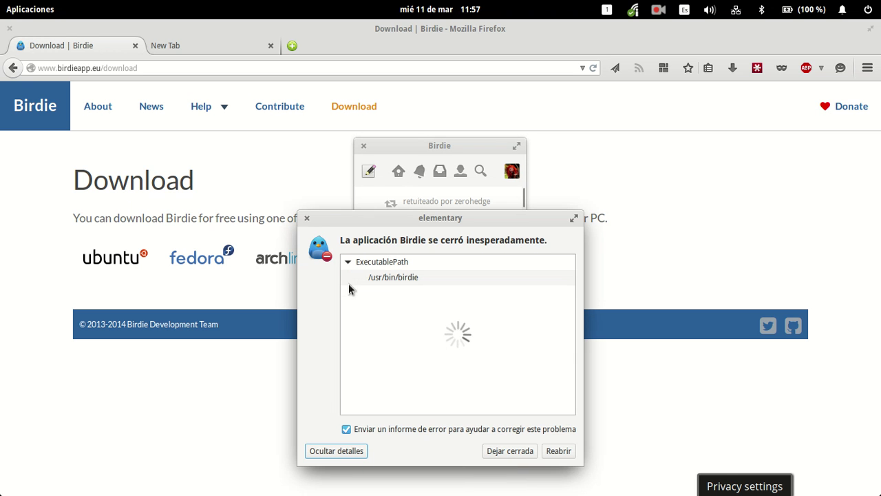
left_click(340, 451)
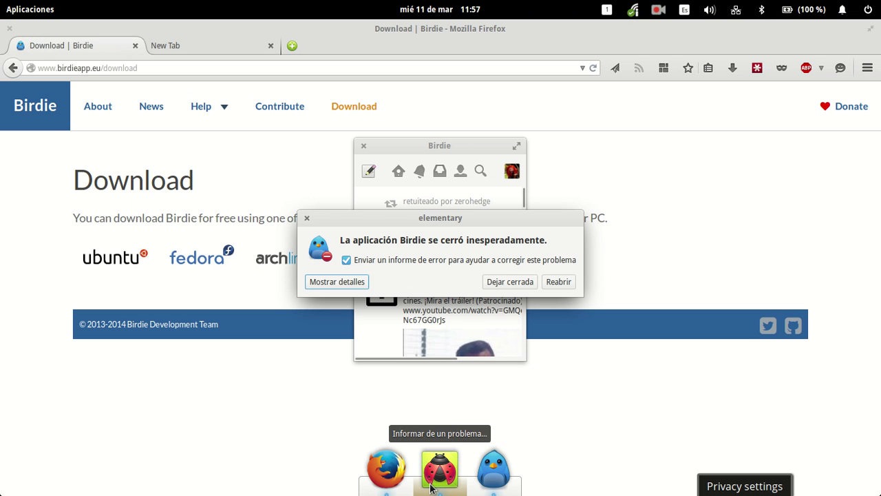
left_click(545, 285)
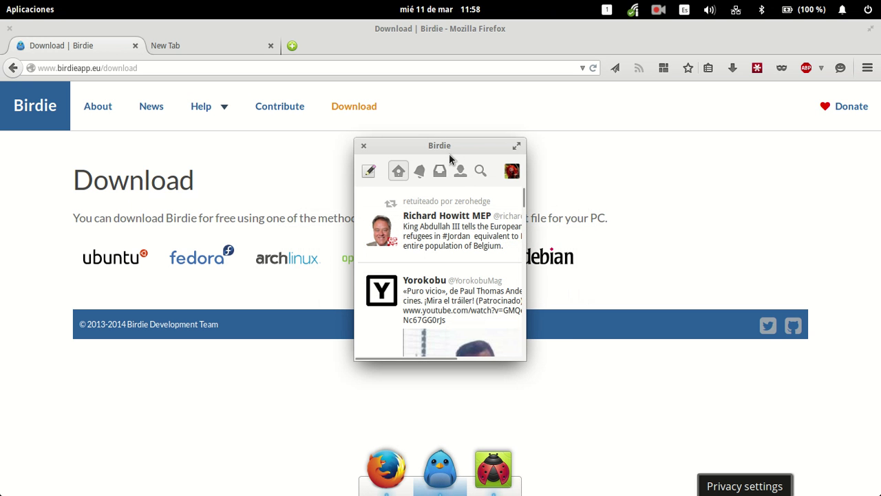
Bring up the error report's sending window, then return to Birdie and maximize its window
left_click(484, 461)
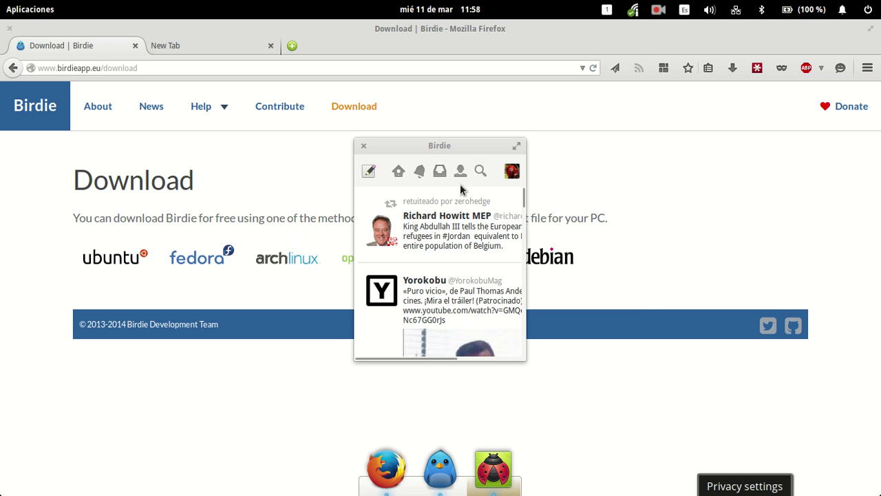
left_click(444, 146)
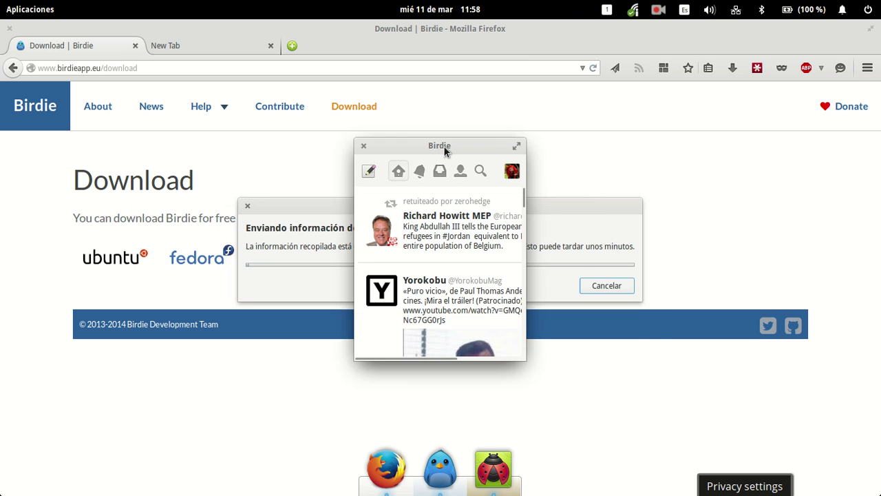
double_click(443, 145)
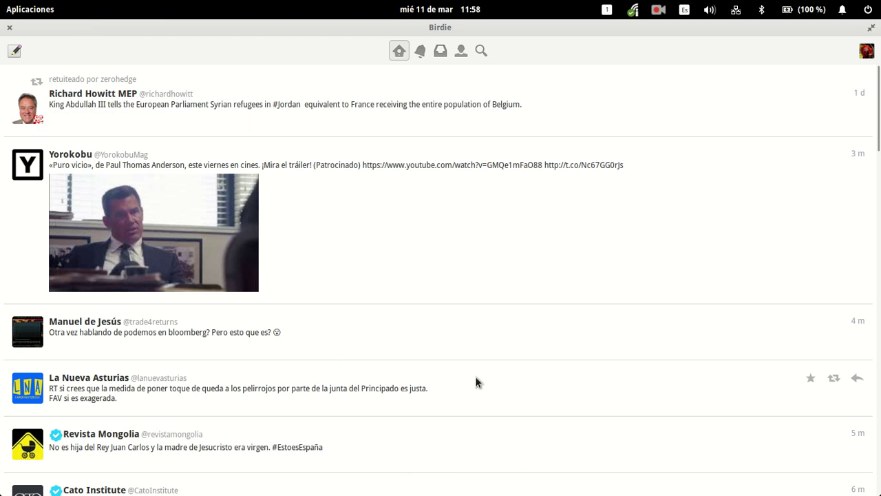
mouse_move(471, 492)
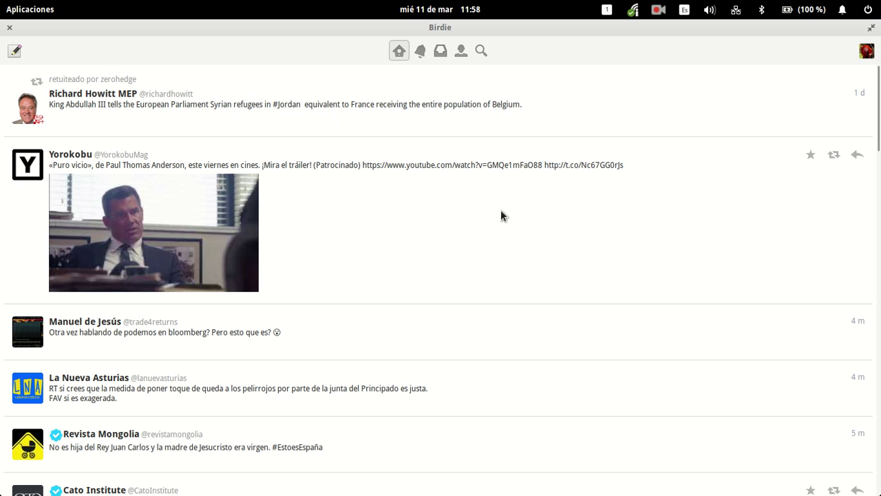
Search Twitter for "elementary os" in the reopened Birdie
left_click(490, 54)
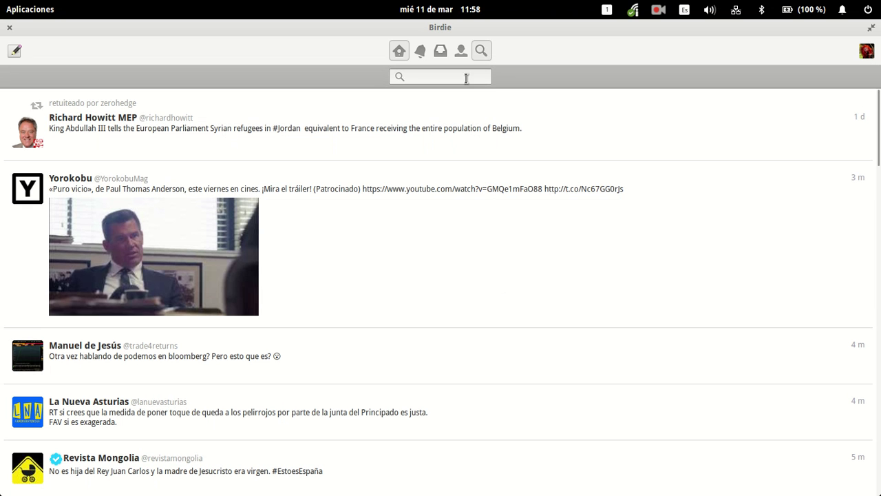
type("elementary os")
key("Return")
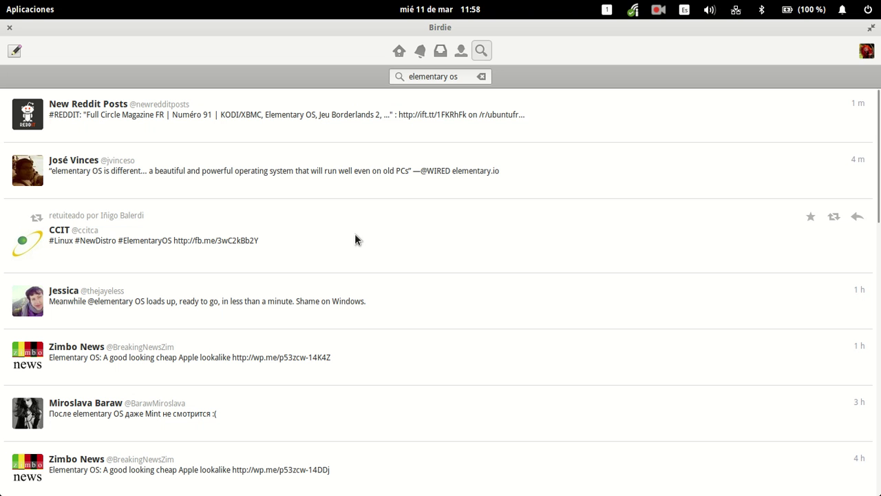
Open the link in the New Reddit Posts tweet in Firefox, close the other two tabs and close the browser window
left_click(438, 114)
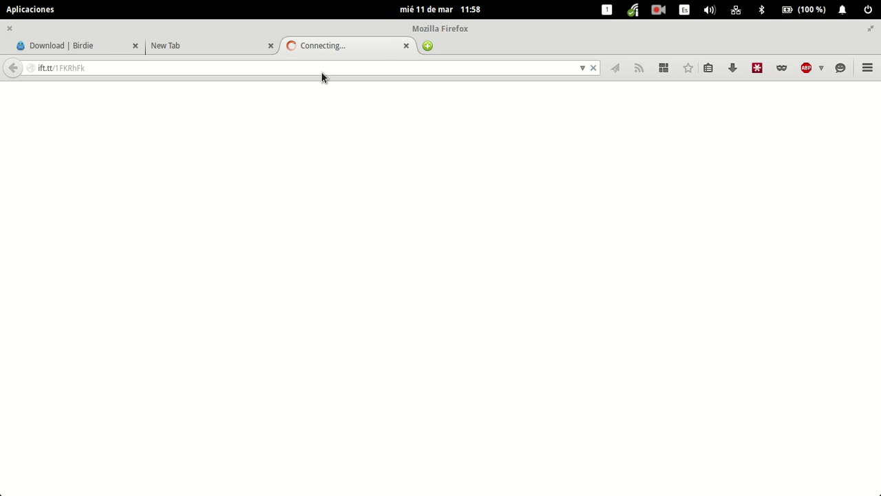
left_click(270, 45)
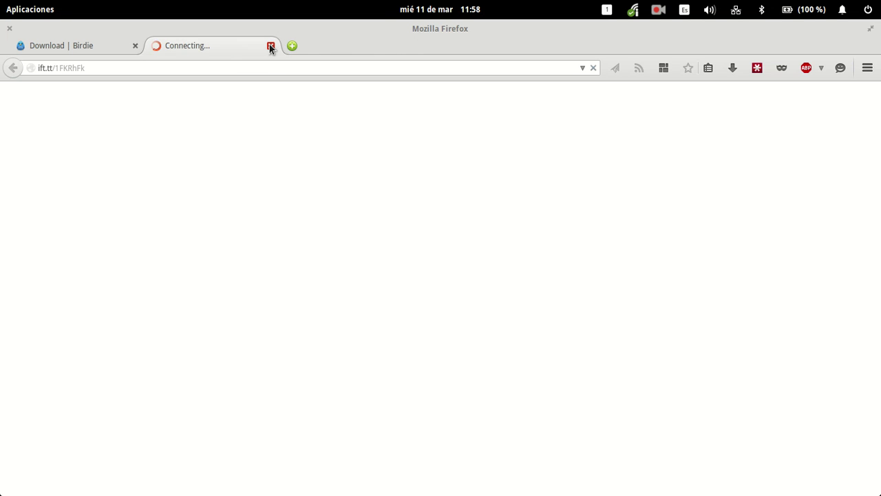
left_click(137, 48)
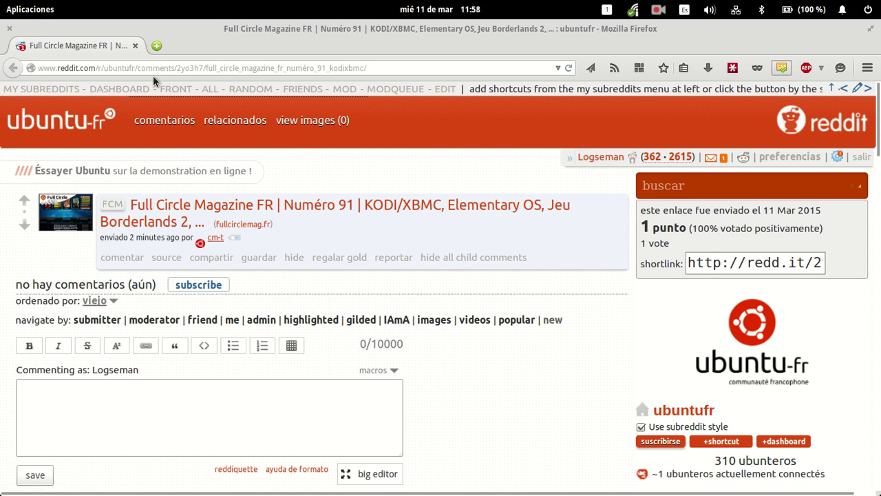
left_click(8, 30)
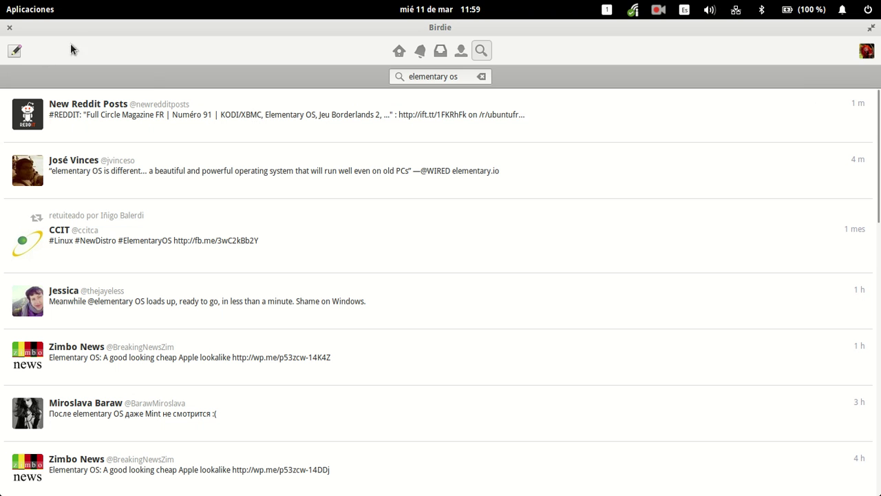
Compose and post a new tweet reading "Hello there, elementary fans! Thanks for watching my videos!"
left_click(15, 53)
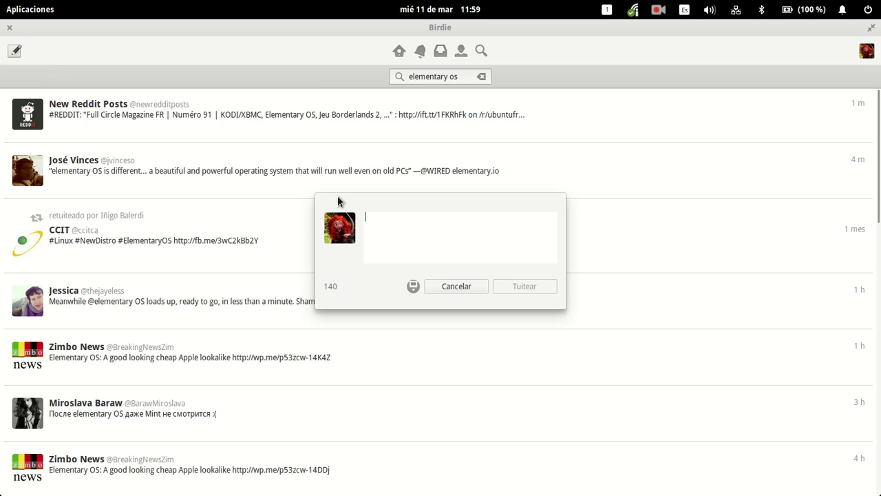
left_click(440, 238)
type("d")
key("BackSpace")
type("Hello there,")
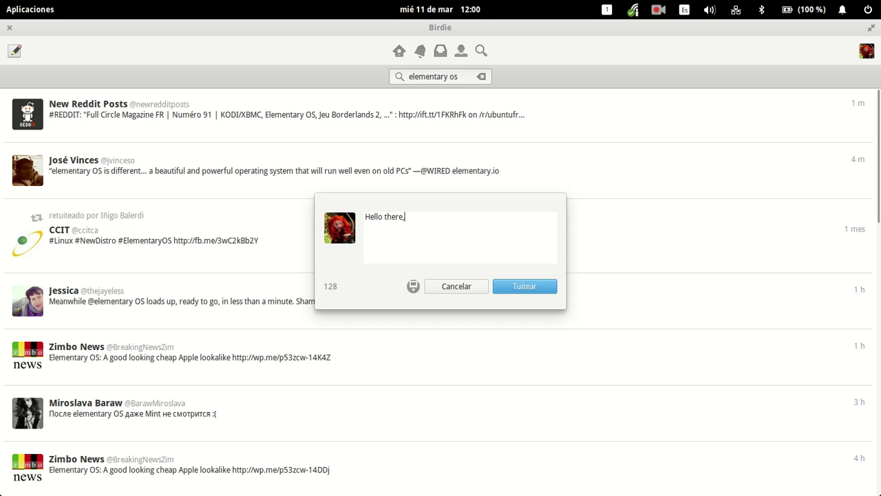
type(" elementary fans! Thanks for w")
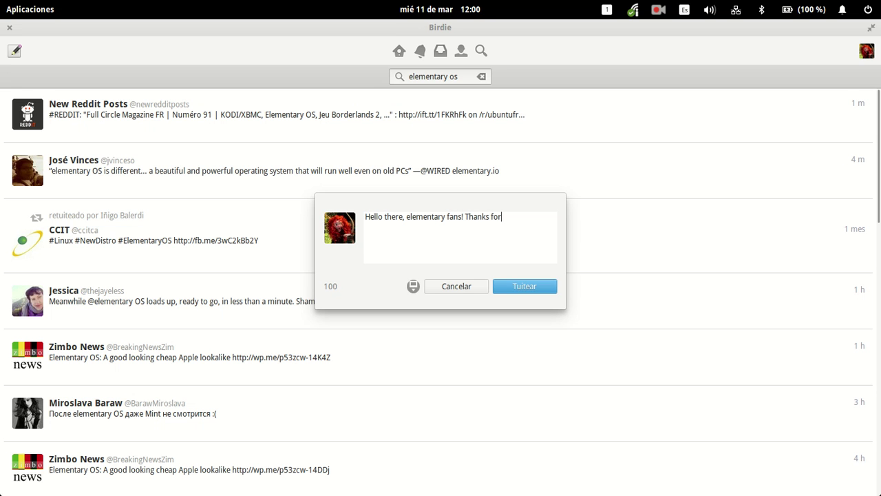
type("atching my videos!")
left_click(524, 286)
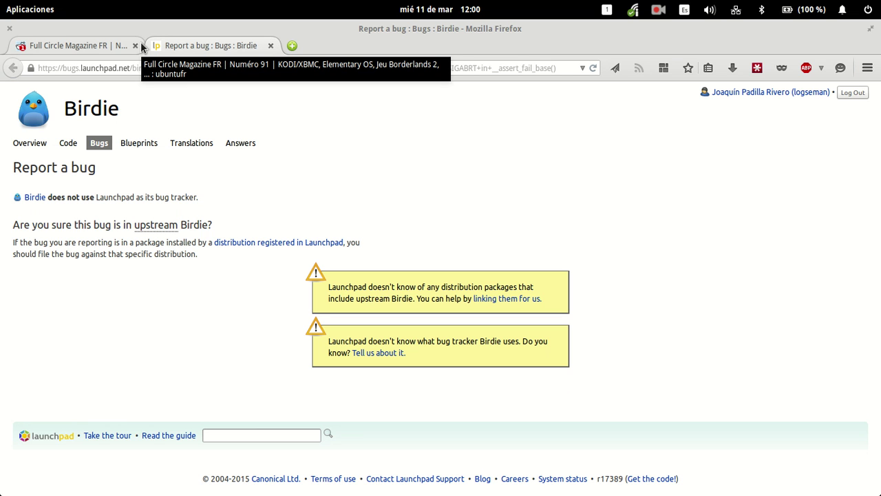
Close the browser window showing Launchpad's bug report page for Birdie
left_click(10, 31)
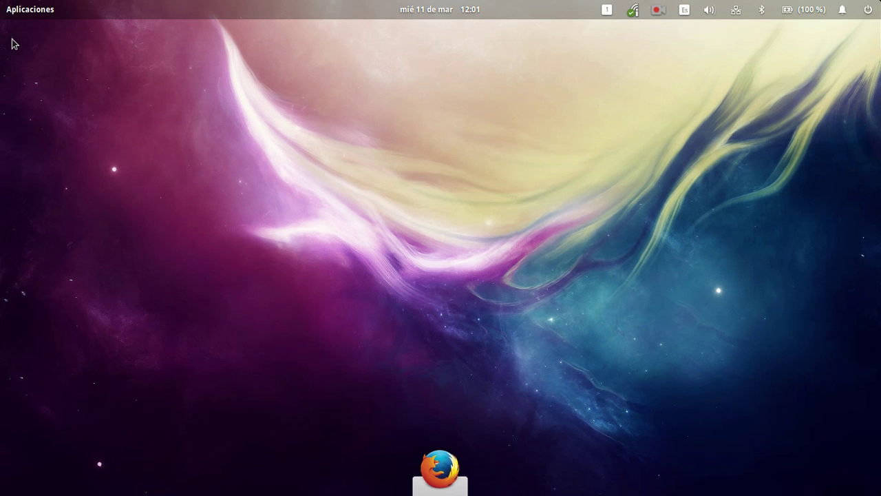